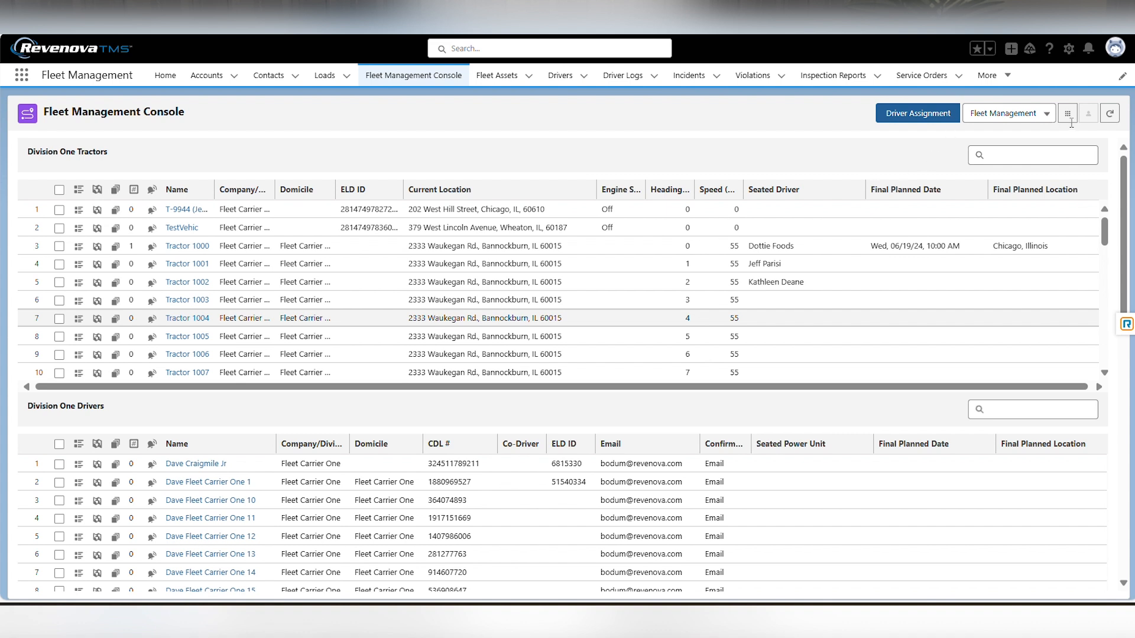
# Step: Open the view manager and add a new view named "truck" with the view type Fleet Asset
pyautogui.click(1067, 113)
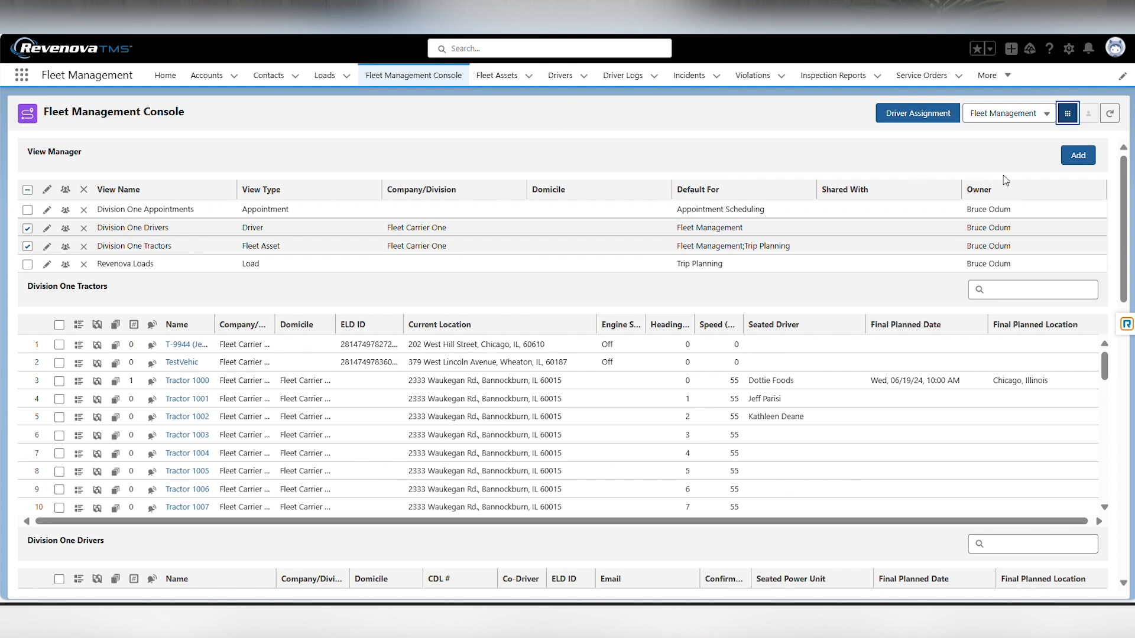
pyautogui.click(1085, 157)
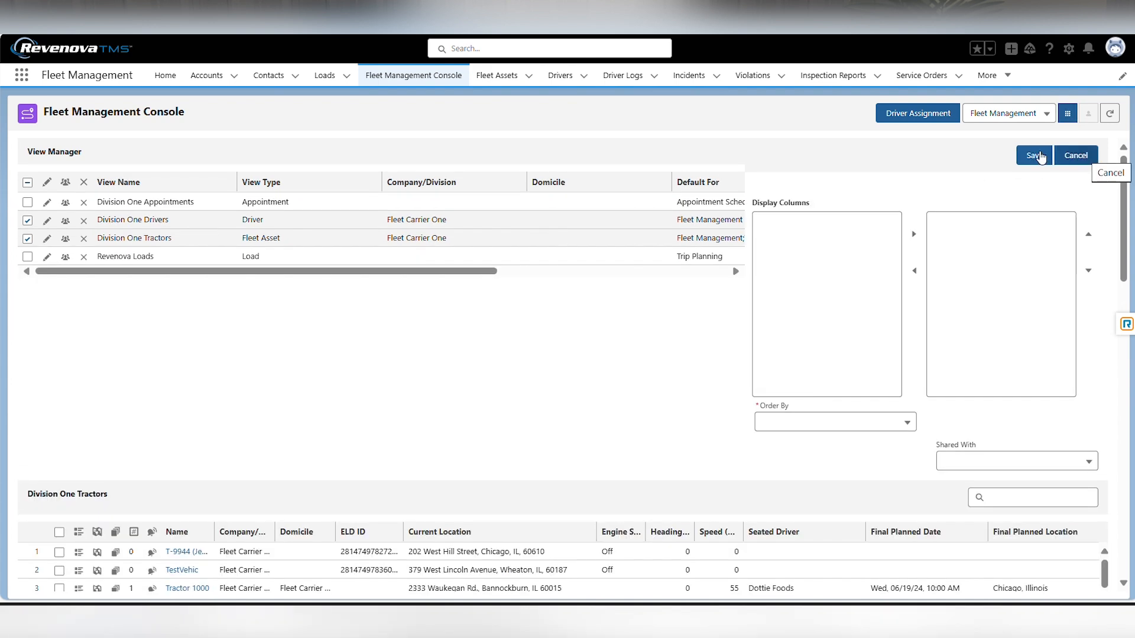
pyautogui.click(855, 206)
pyautogui.write('truck')
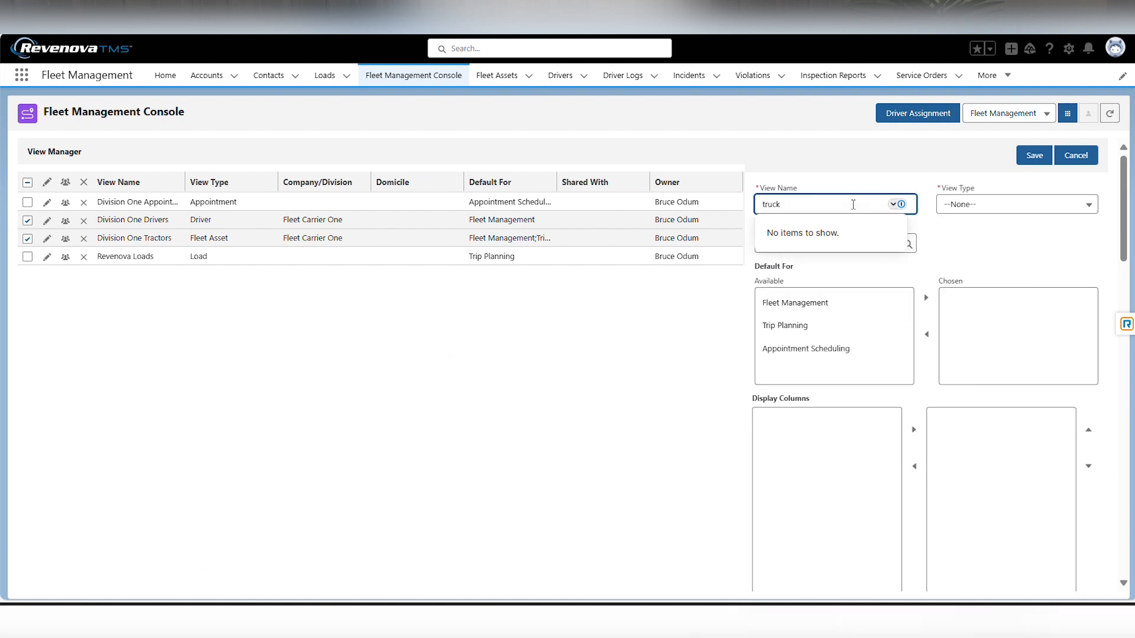
pyautogui.click(1043, 208)
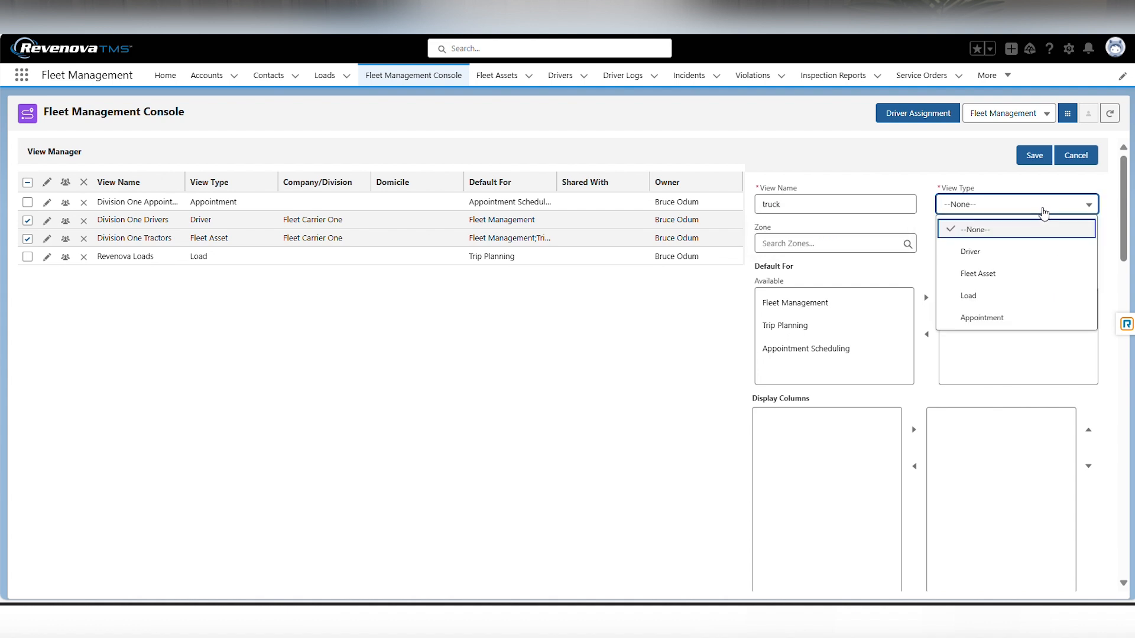
pyautogui.click(1010, 272)
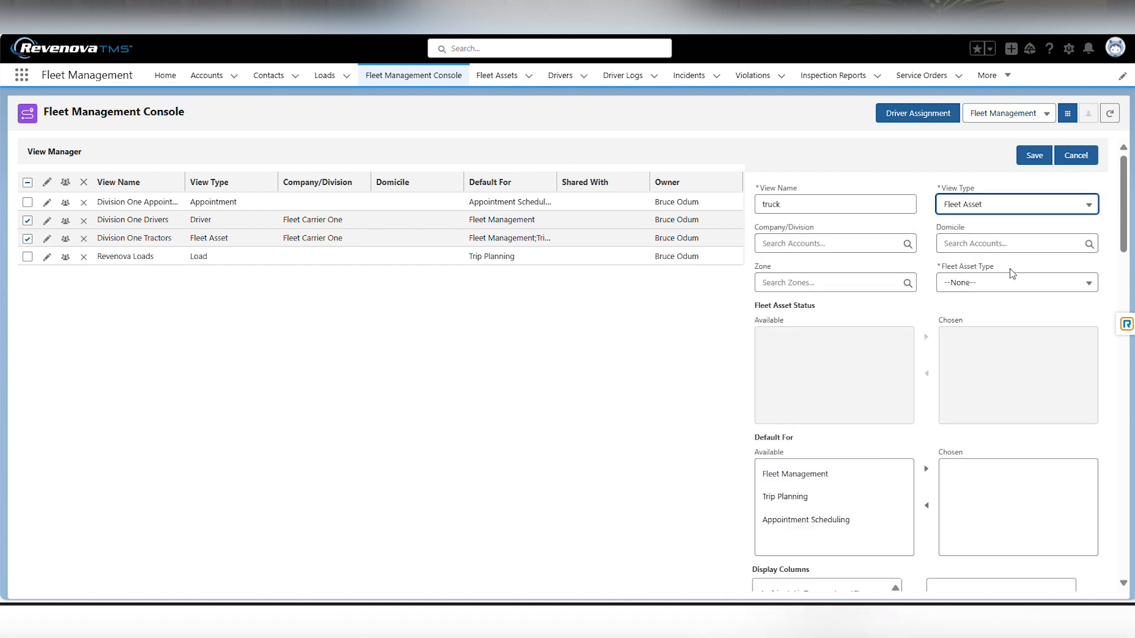
# Step: Set the new view's fleet asset type to Tractor and its company/division to Fleet Carrier One
pyautogui.click(1092, 286)
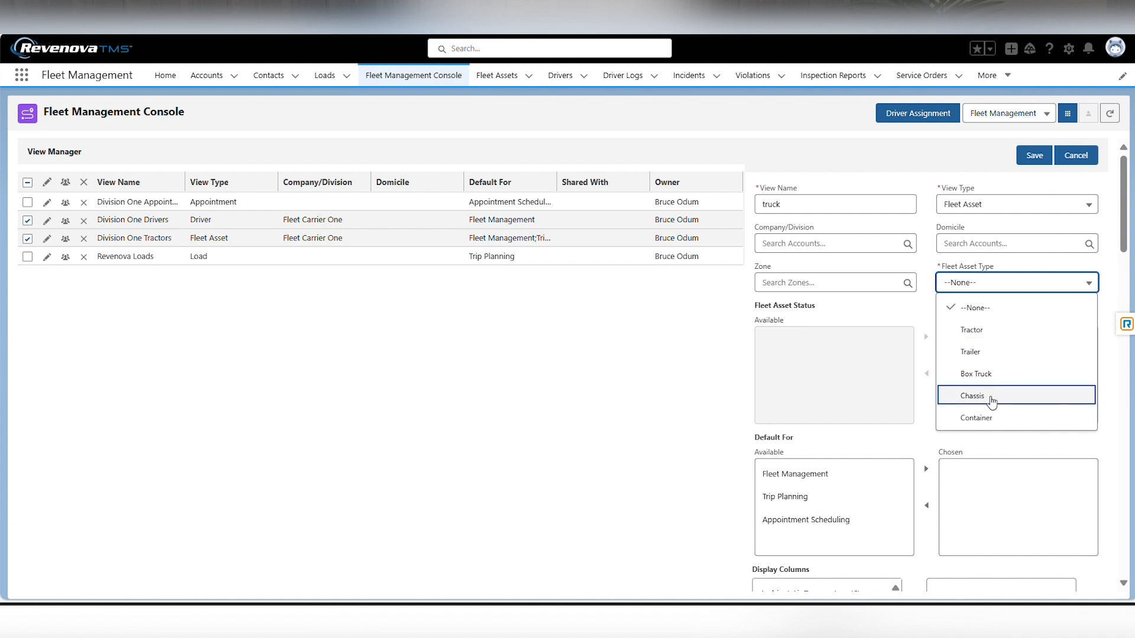
pyautogui.click(997, 339)
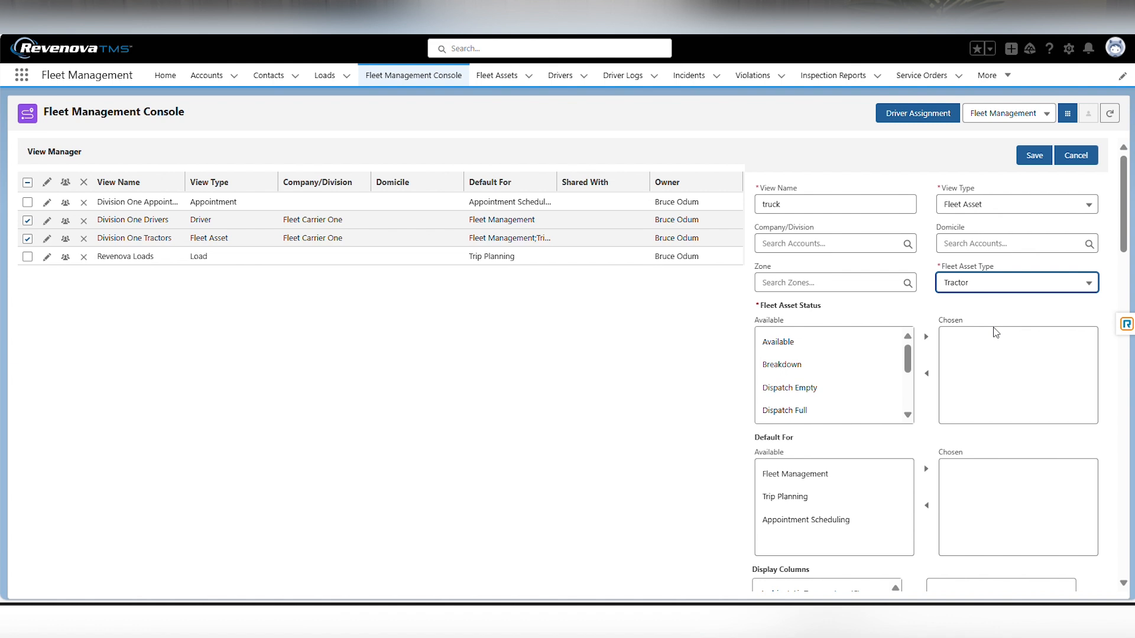
pyautogui.click(869, 244)
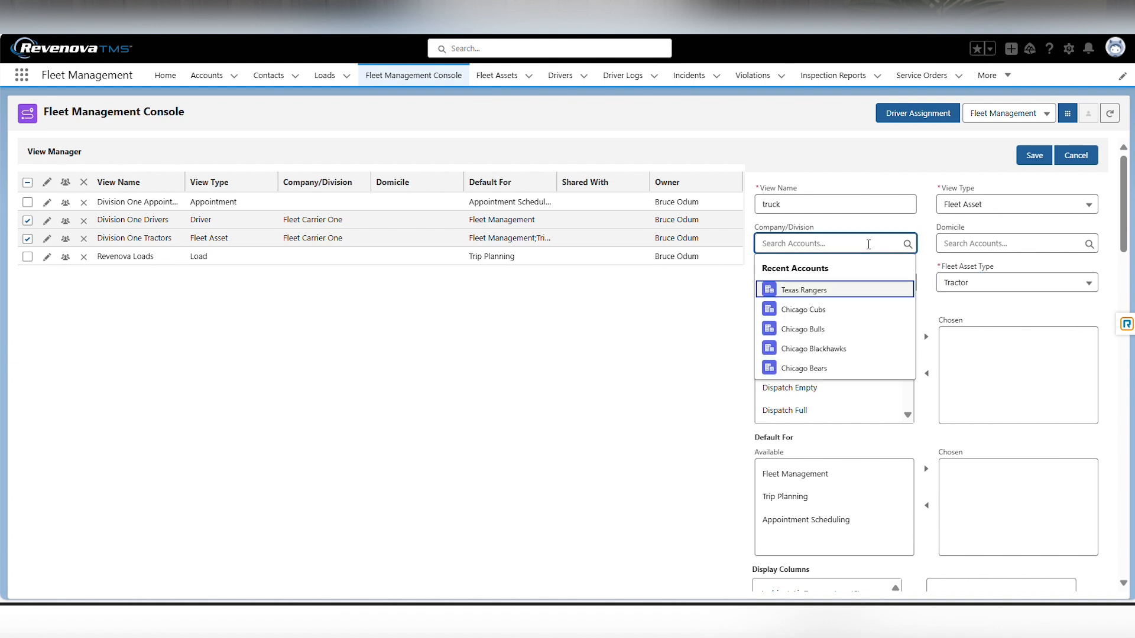
pyautogui.write('fleet')
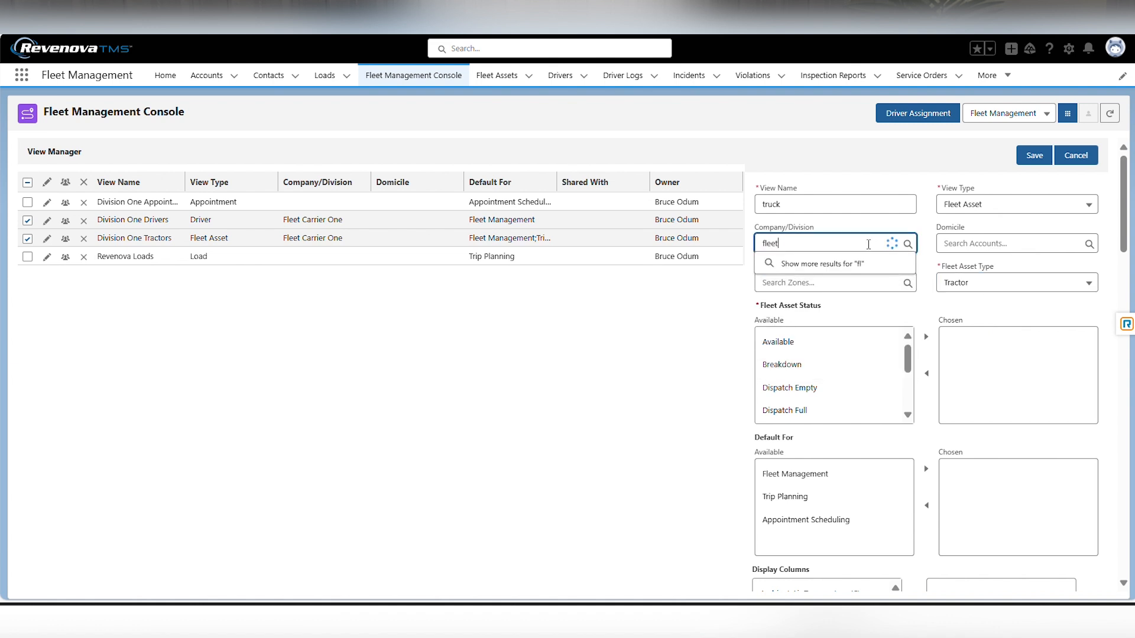
pyautogui.click(853, 284)
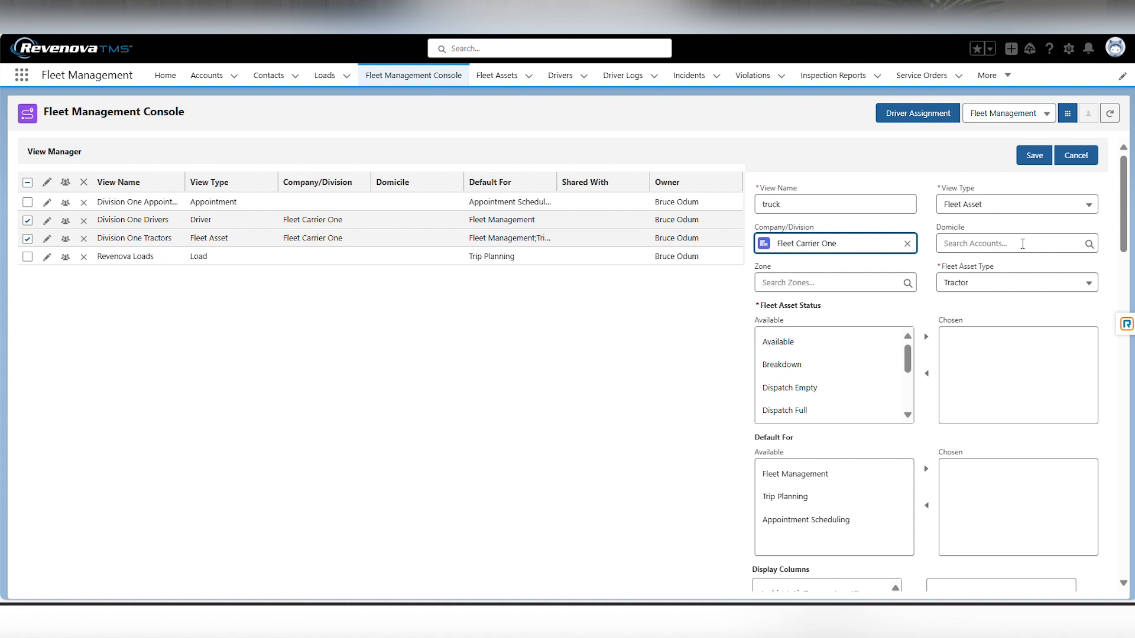
# Step: Choose Breakdown as the view's only fleet asset status, moving Available back out of the chosen statuses
pyautogui.click(854, 344)
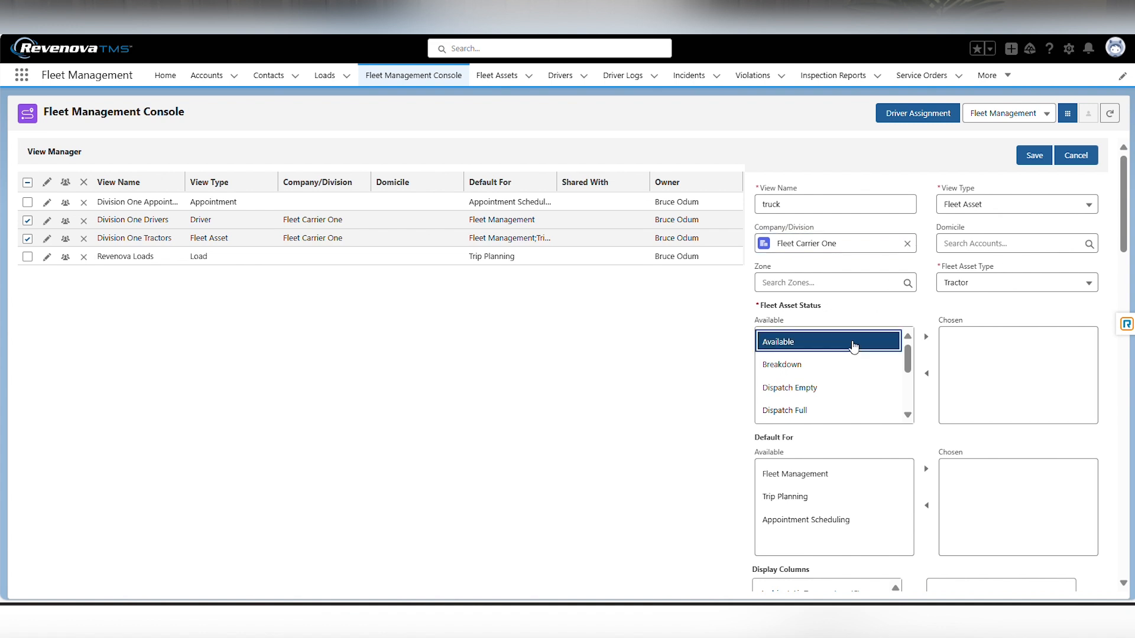
pyautogui.click(926, 338)
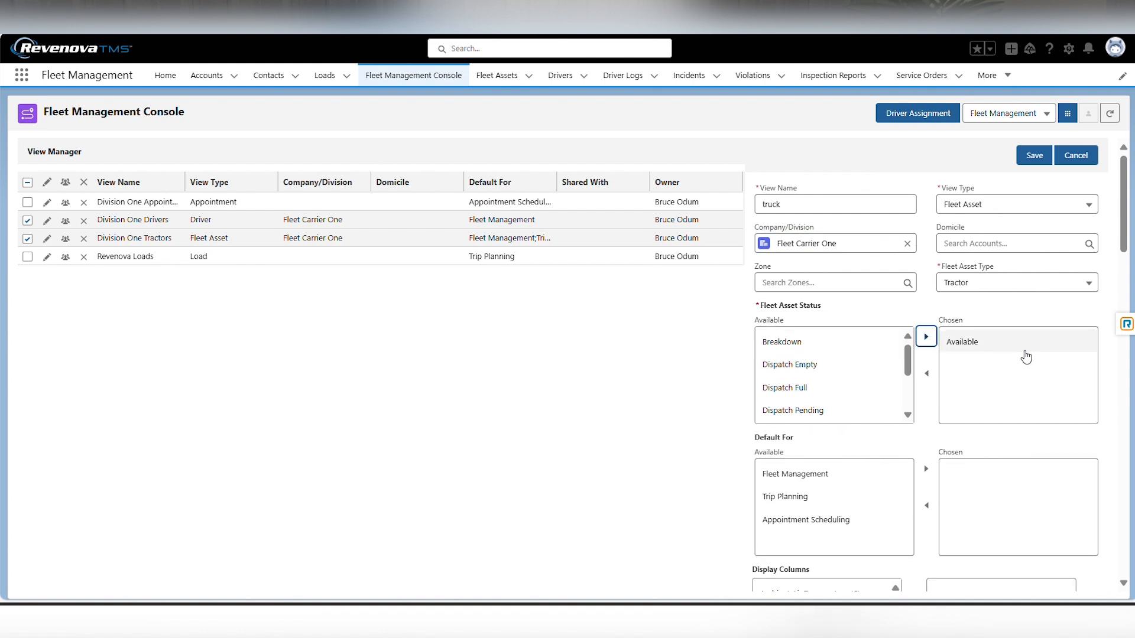
pyautogui.click(953, 350)
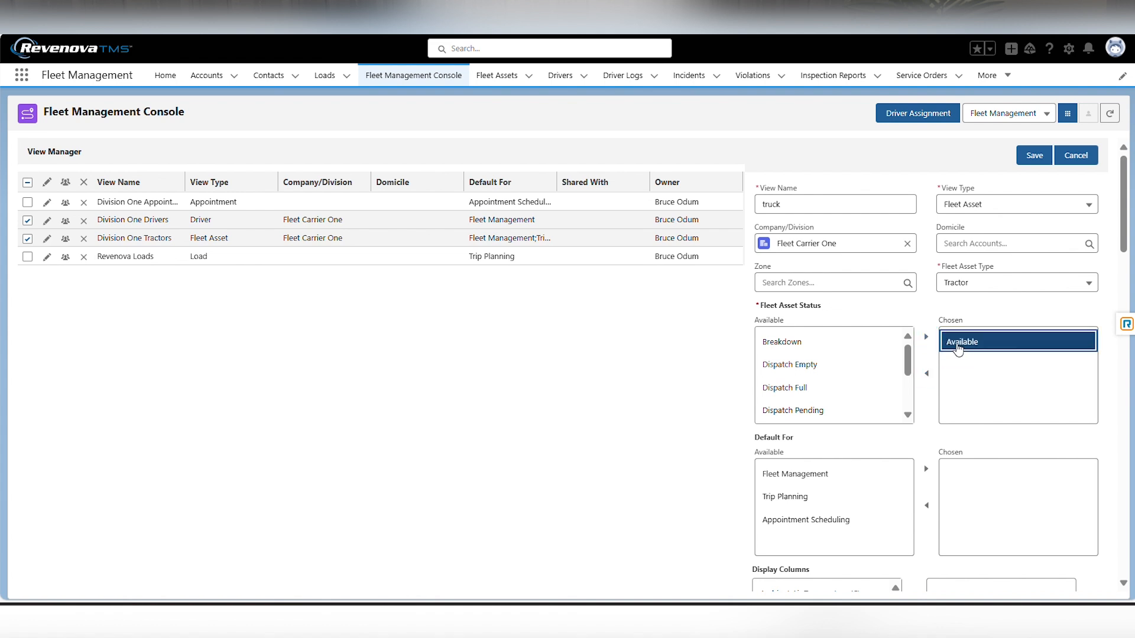
pyautogui.click(927, 373)
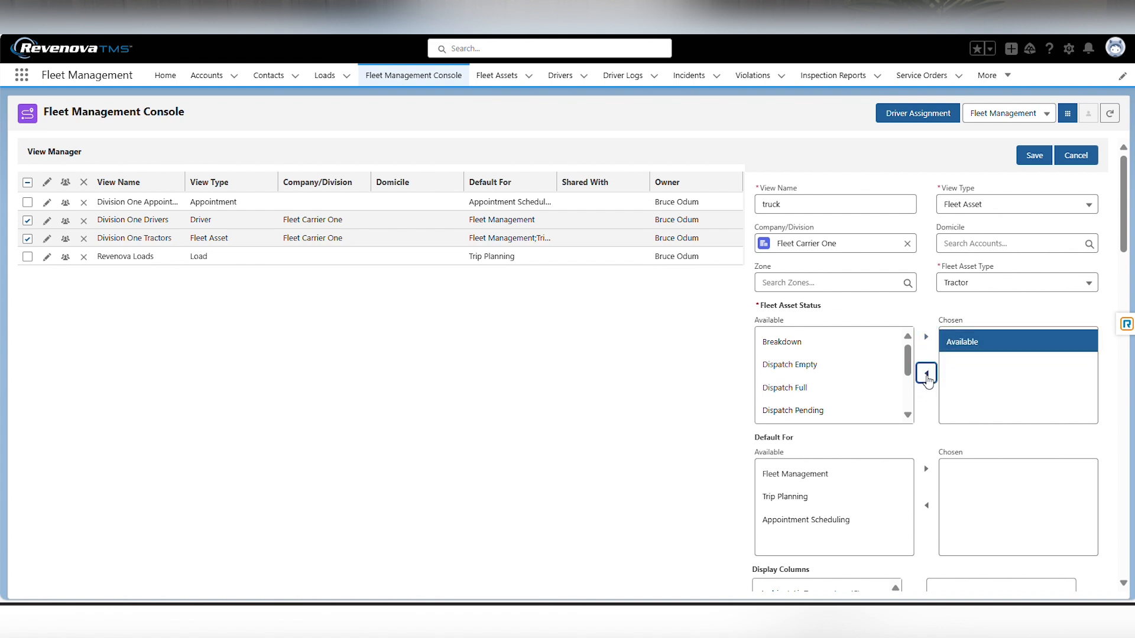
pyautogui.click(840, 348)
pyautogui.click(926, 337)
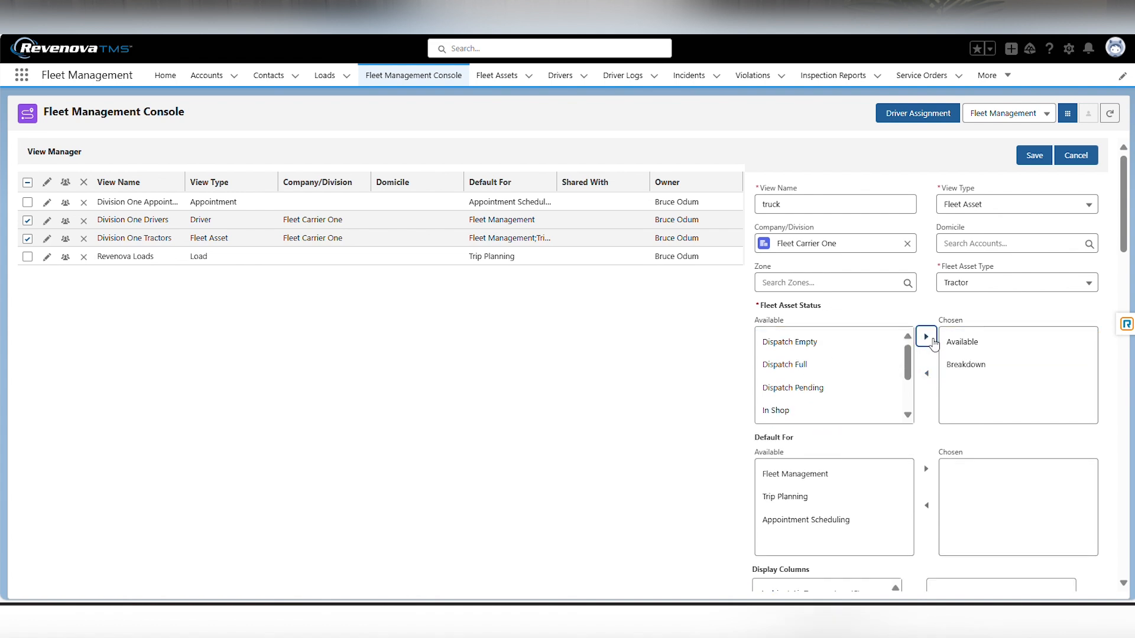
pyautogui.click(969, 349)
pyautogui.click(927, 374)
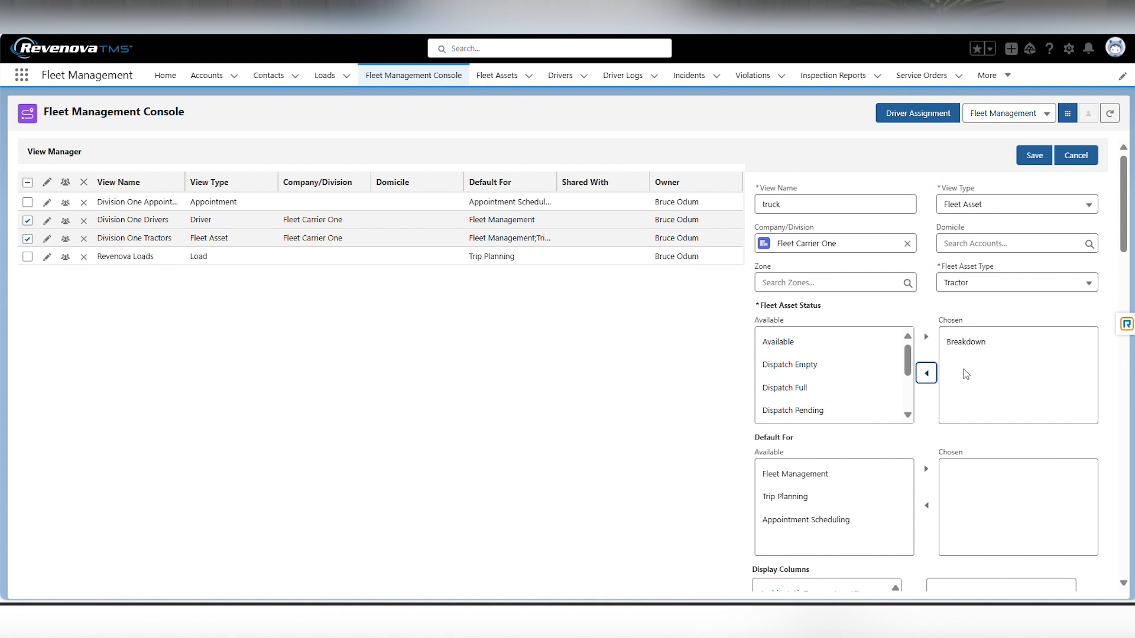
pyautogui.scroll(-3, 885, 390)
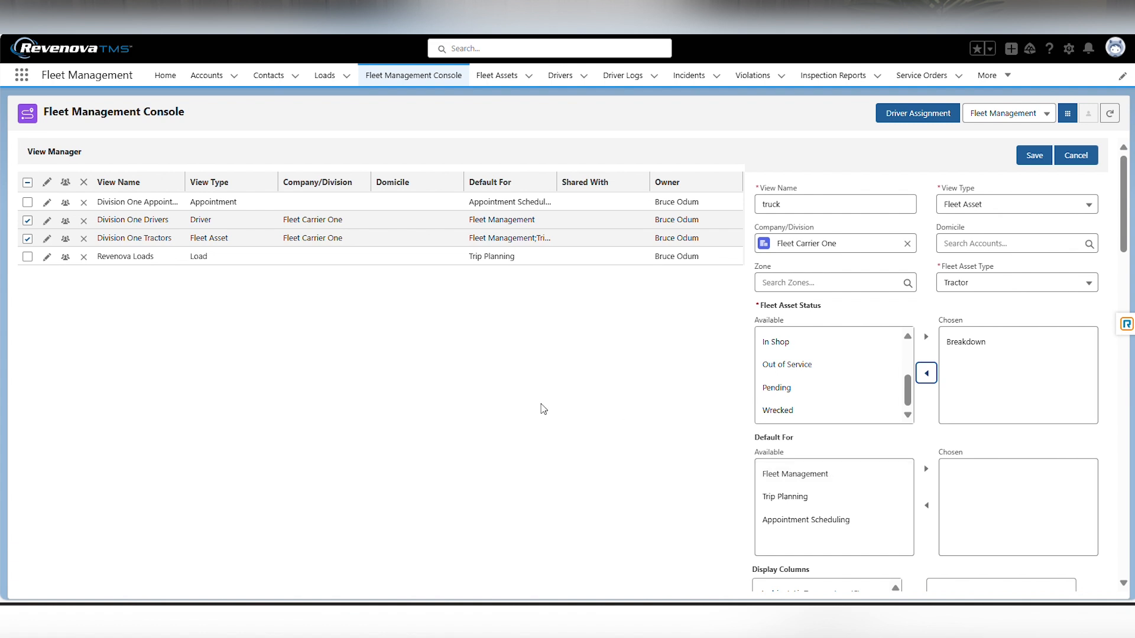
# Step: Add Status to the display columns of the truck view
pyautogui.scroll(-6, 549, 408)
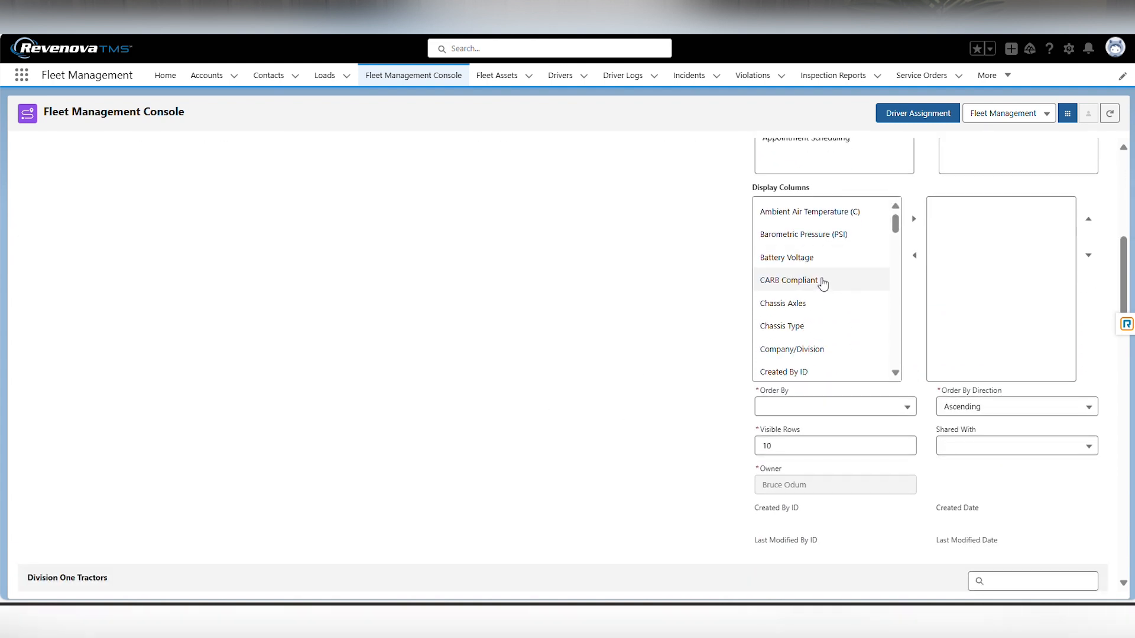
pyautogui.scroll(-5, 819, 284)
pyautogui.scroll(-5, 822, 286)
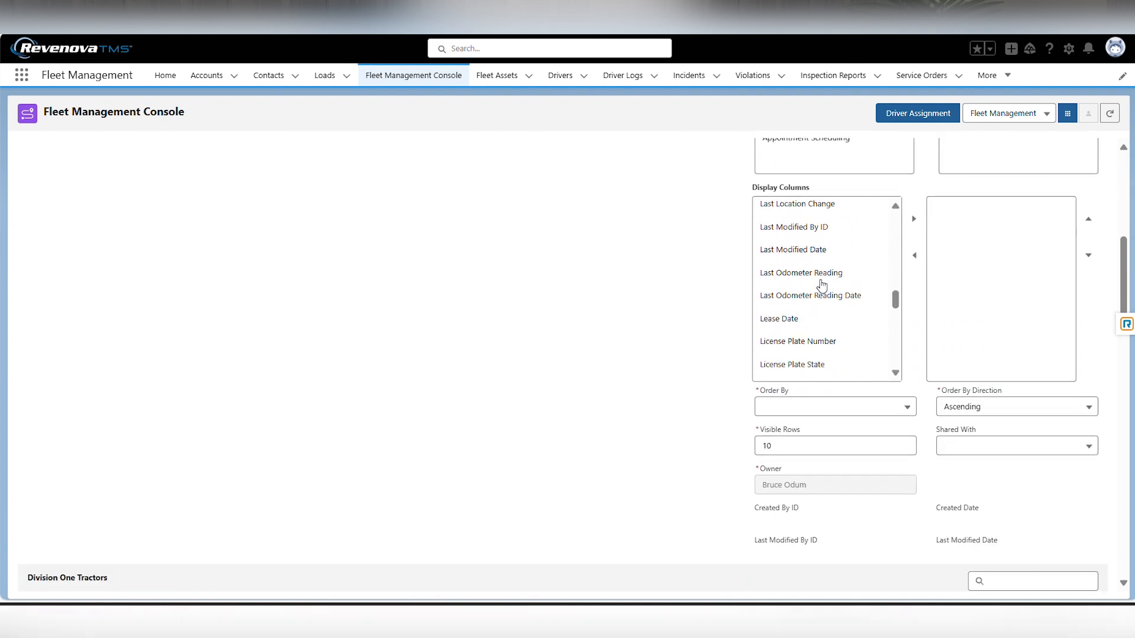
pyautogui.scroll(-5, 826, 288)
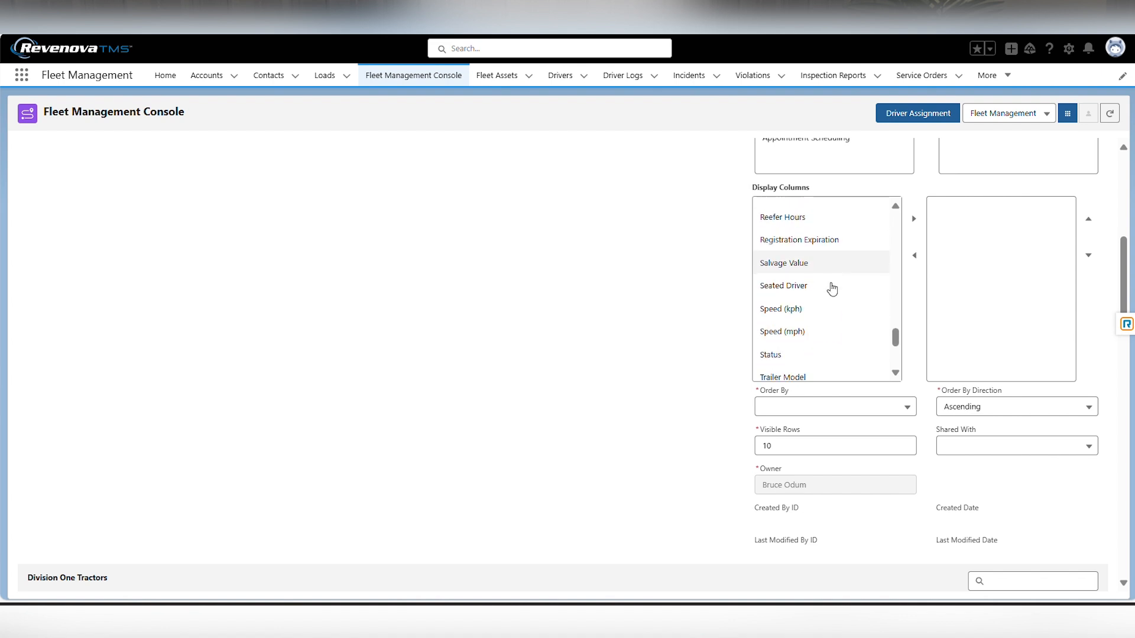
pyautogui.scroll(-3, 835, 285)
pyautogui.scroll(3, 842, 275)
pyautogui.click(838, 265)
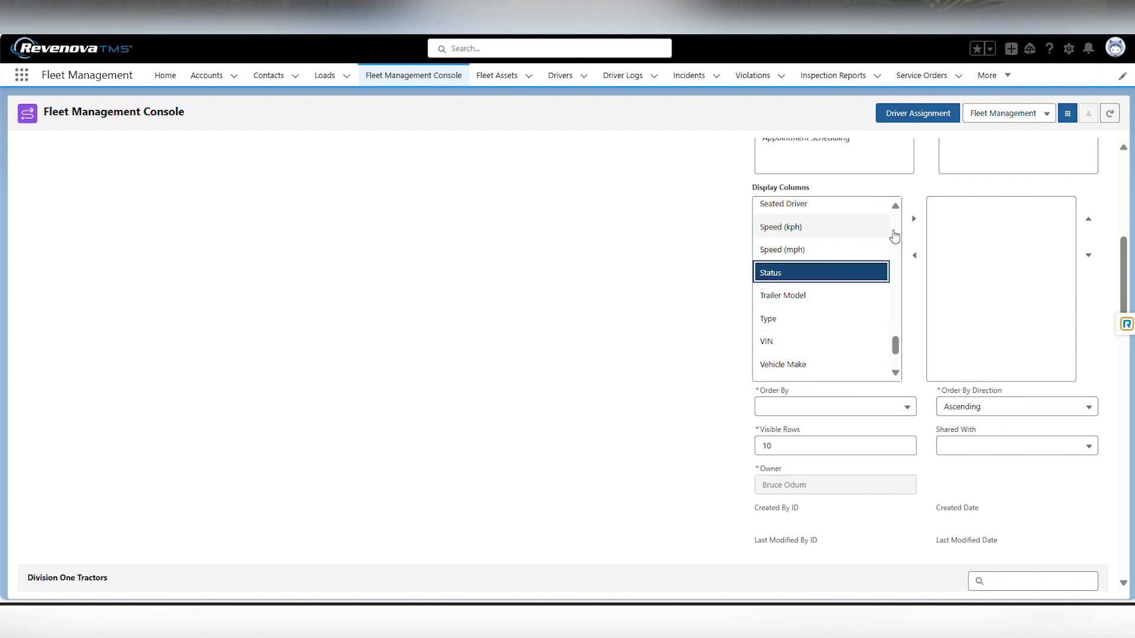
pyautogui.click(913, 219)
pyautogui.scroll(-3, 818, 296)
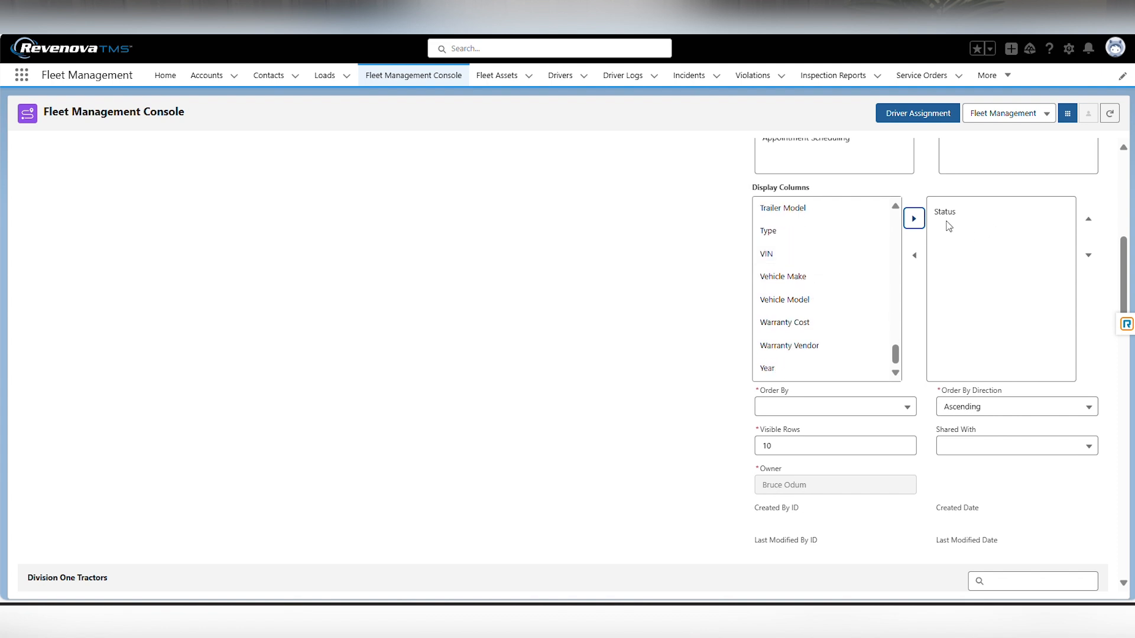
# Step: Order the truck view by ELD Serial Number and save it
pyautogui.click(842, 408)
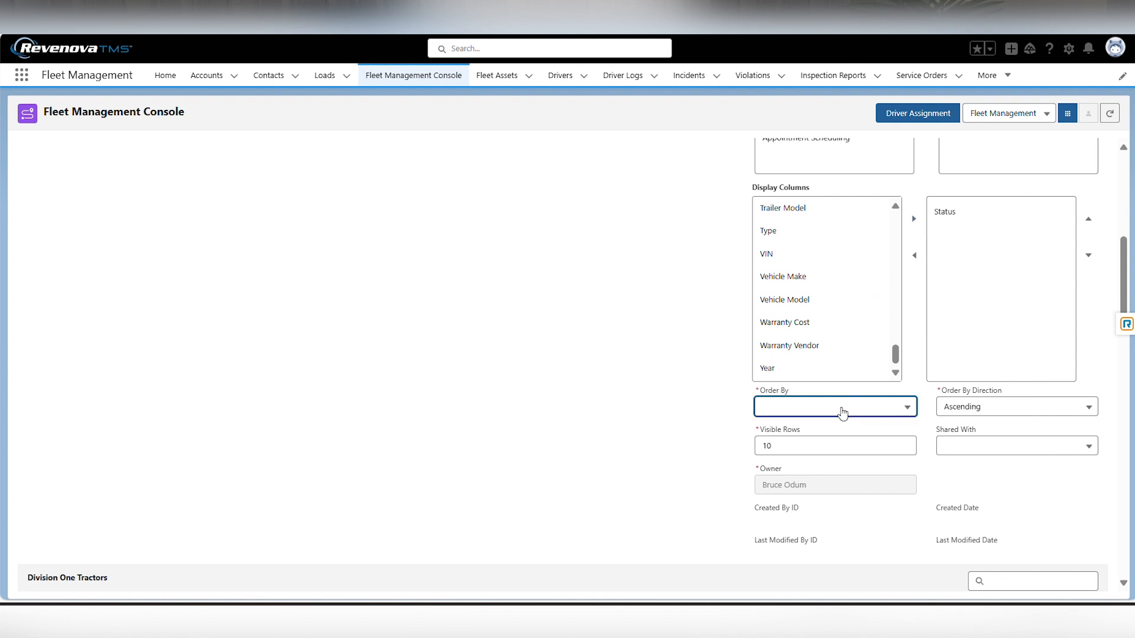
pyautogui.scroll(-5, 825, 482)
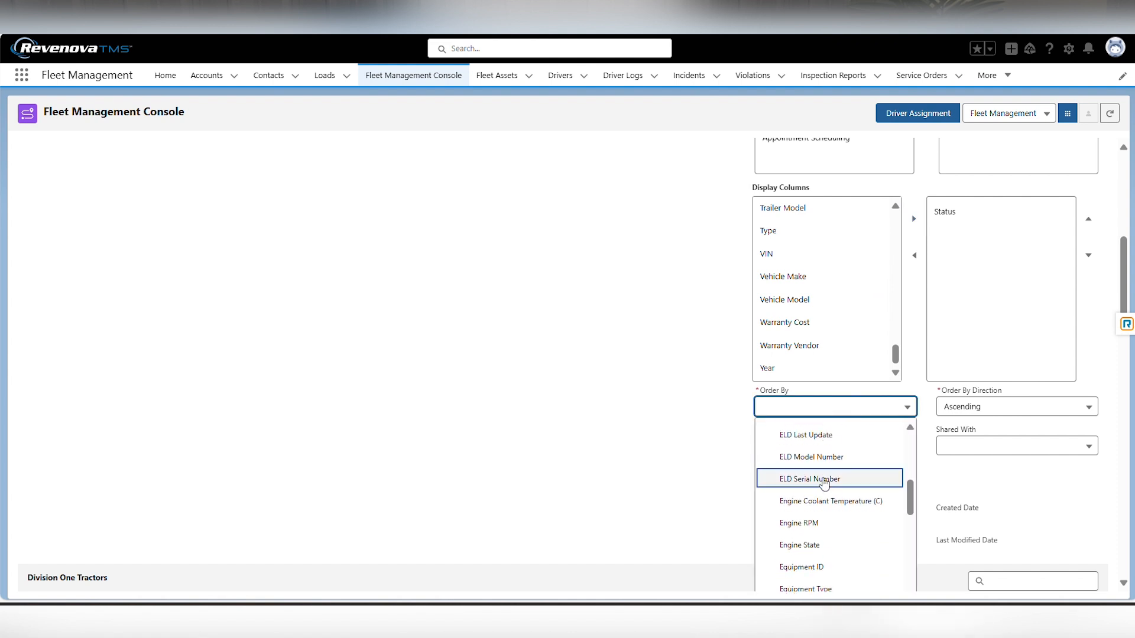
pyautogui.click(824, 478)
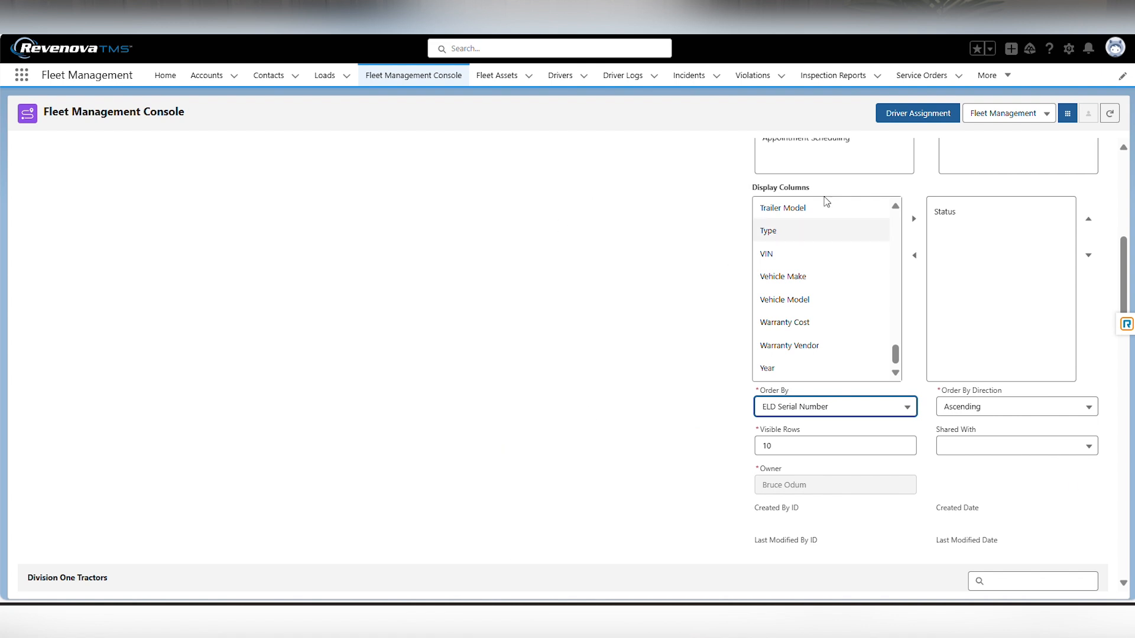
pyautogui.scroll(6, 478, 350)
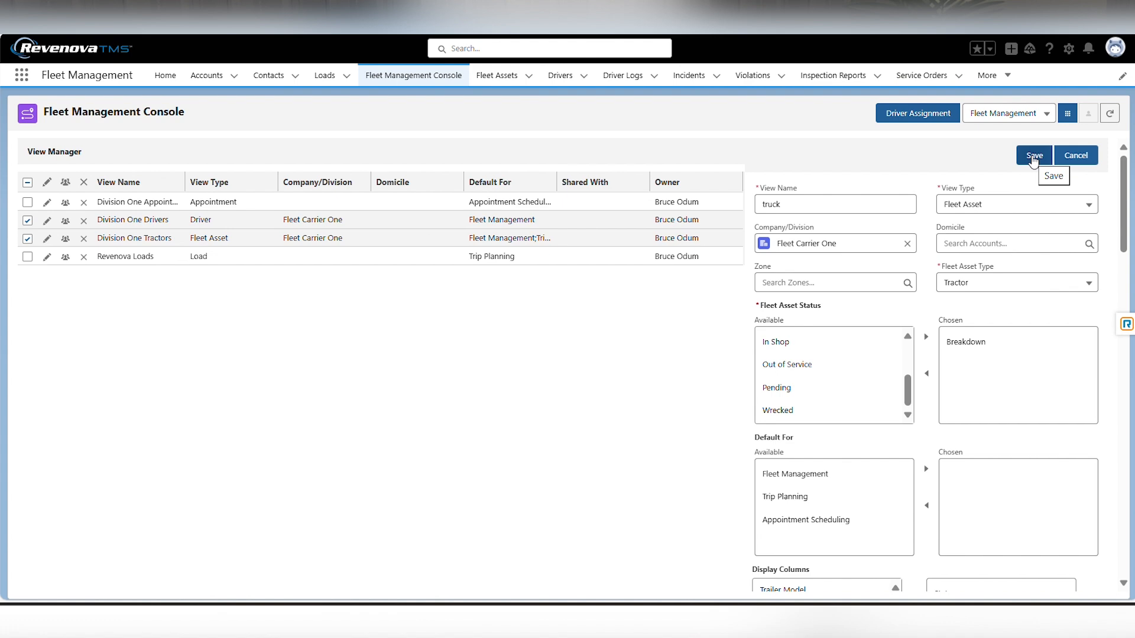
pyautogui.click(1034, 156)
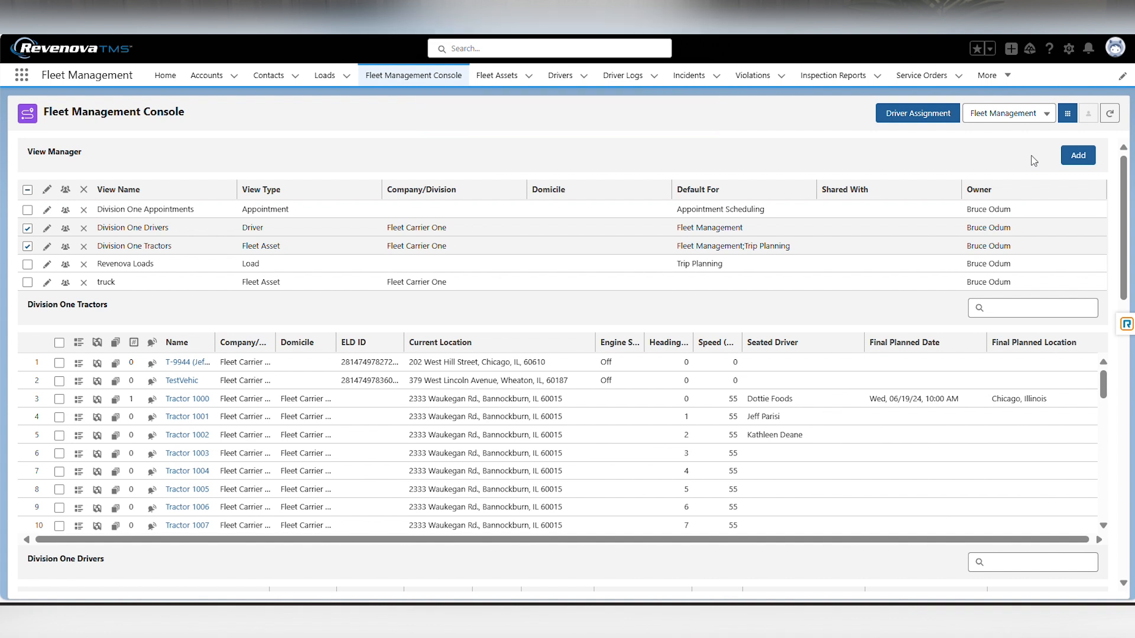
# Step: Hide the view manager and open Tractor 1000's related records with its Chatter post field ready for entry
pyautogui.click(1068, 116)
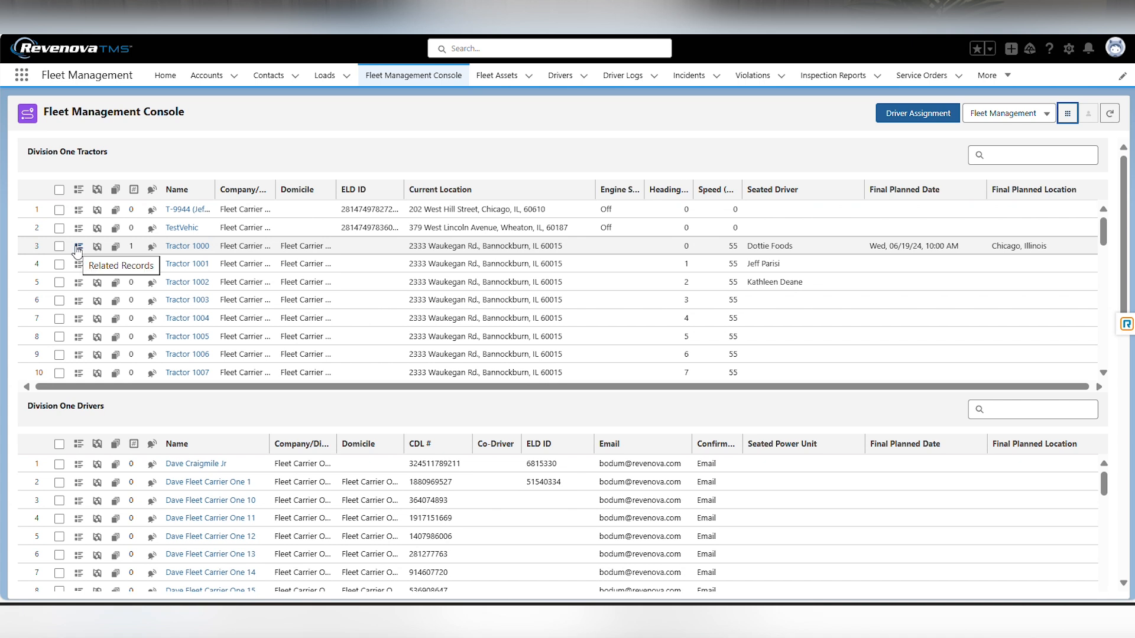
pyautogui.click(78, 246)
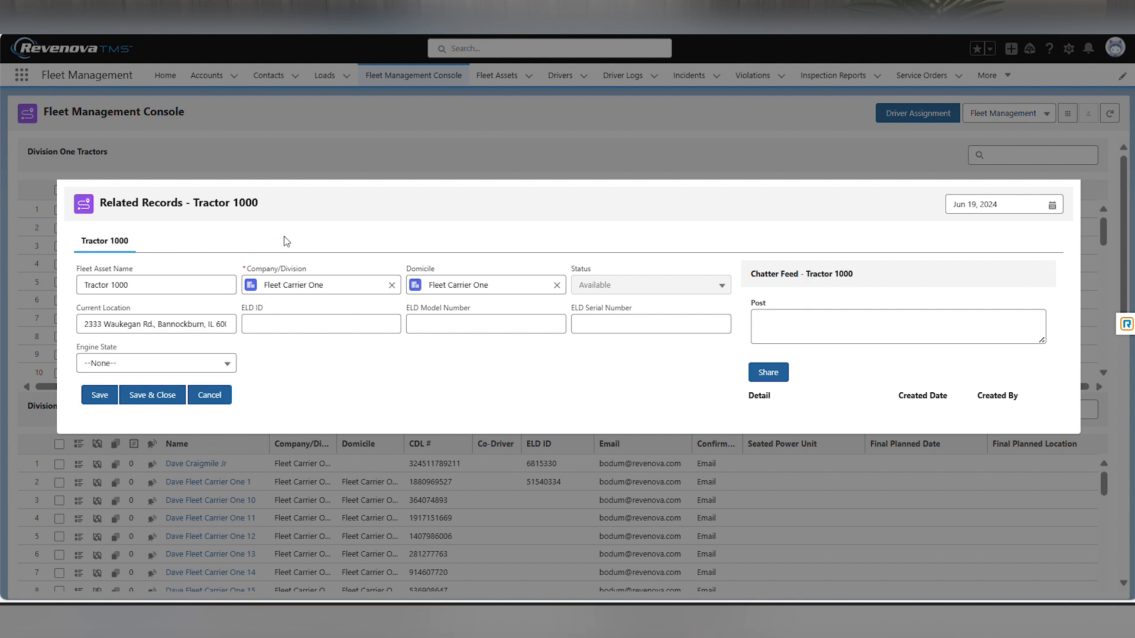
pyautogui.click(798, 334)
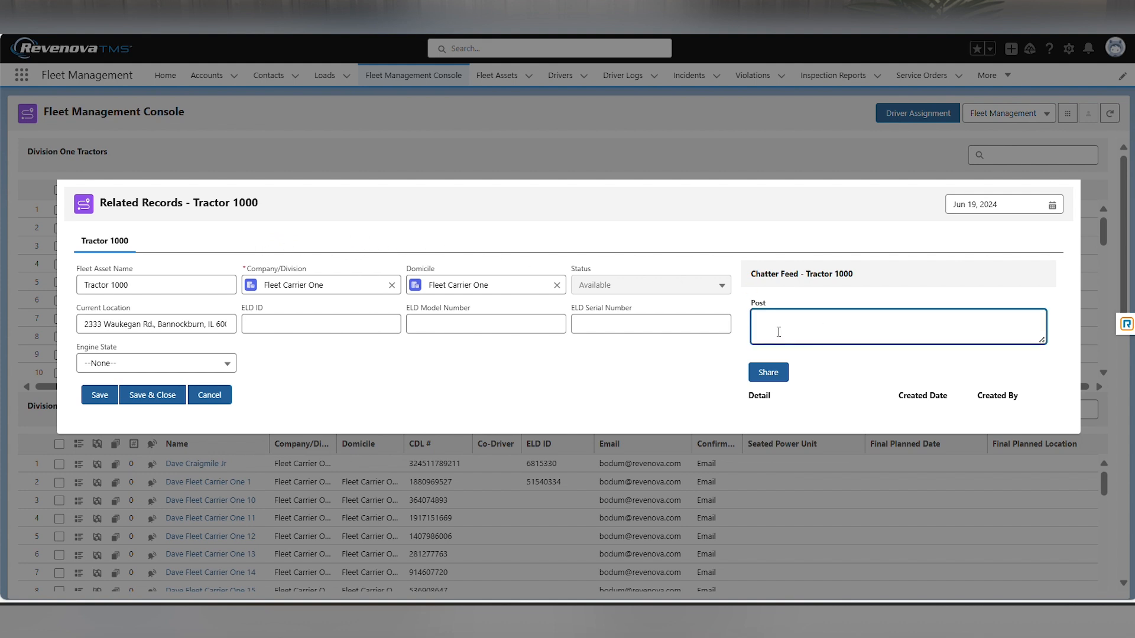